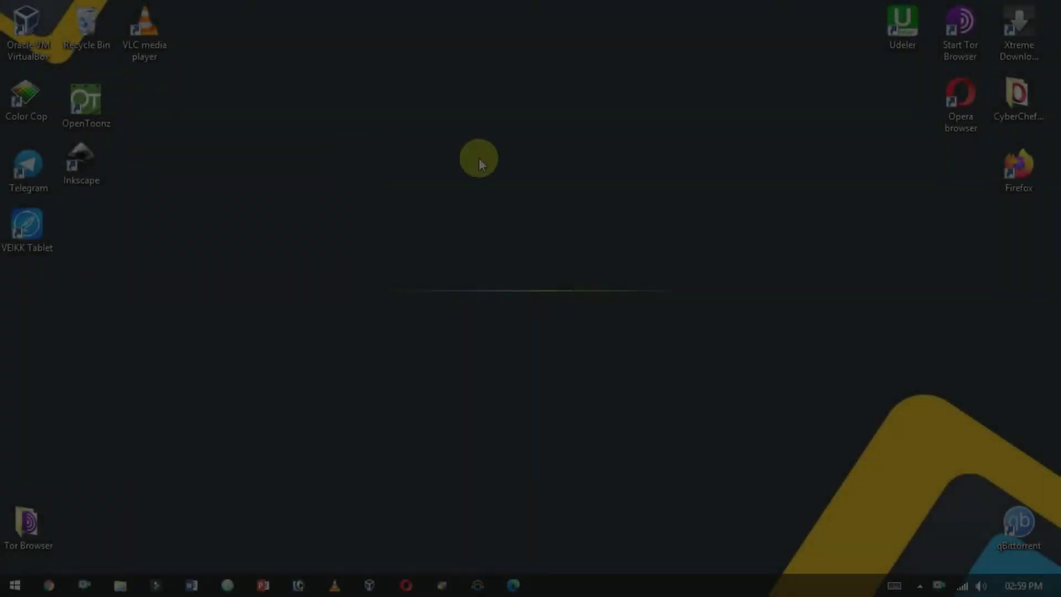
Step: Open the web browser from the taskbar
left_click(49, 586)
Step: Search Google for 'Samsung USB' and open Samsung's official Android USB driver page
left_click(496, 273)
type("Samsu")
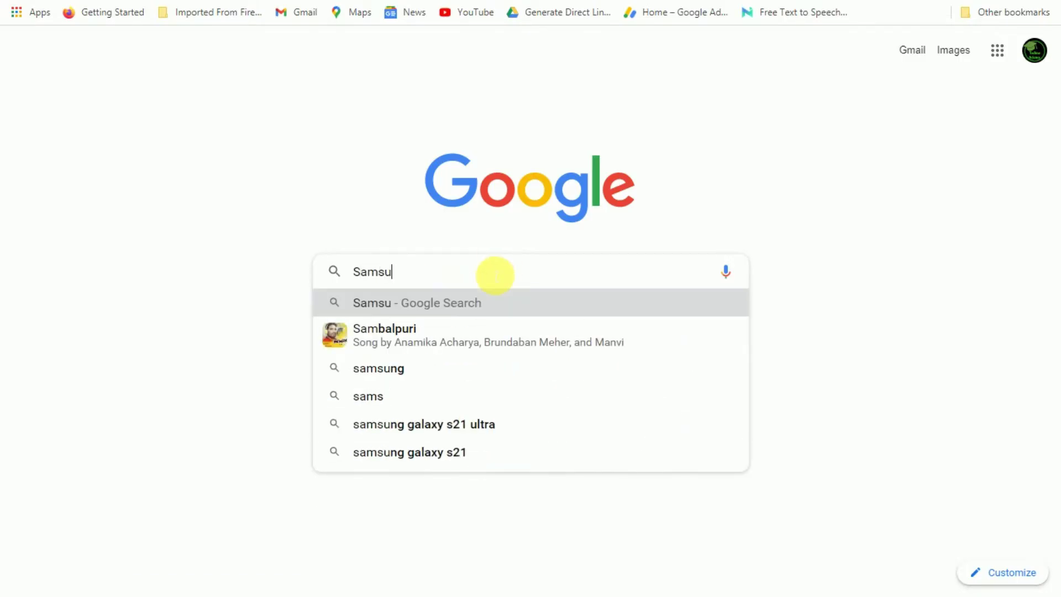
type("ng USB")
key("Return")
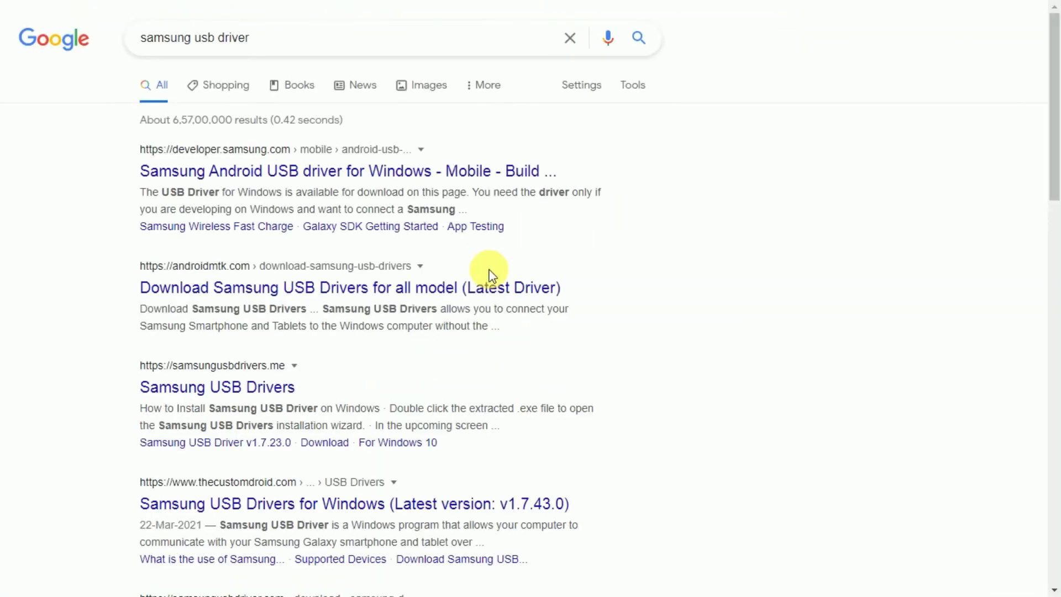
left_click(315, 171)
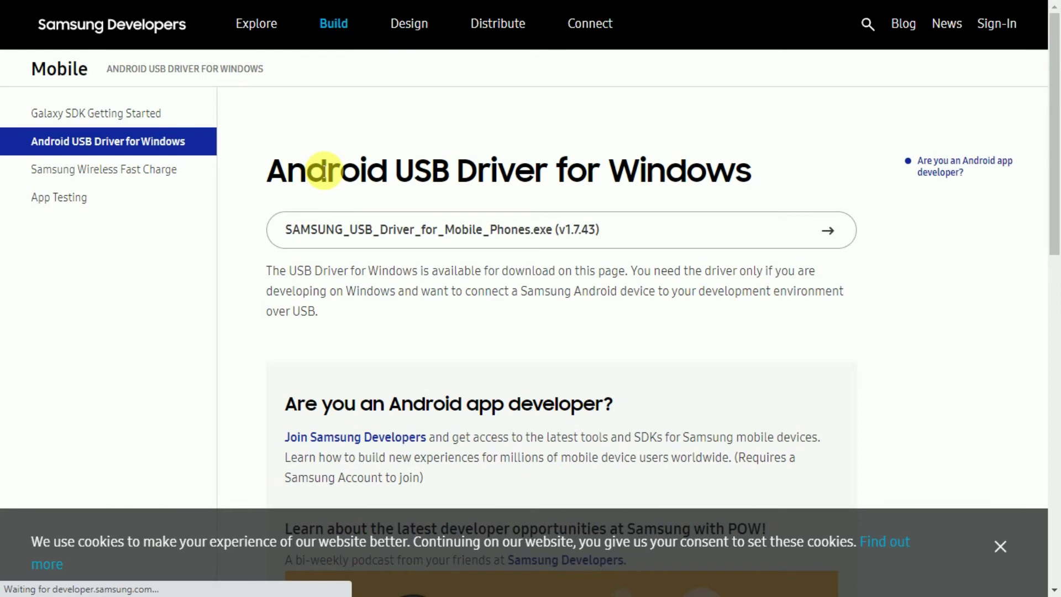
Step: Download SAMSUNG_USB_Driver_for_Mobile_Phones.exe and launch it from the download shelf
left_click(647, 239)
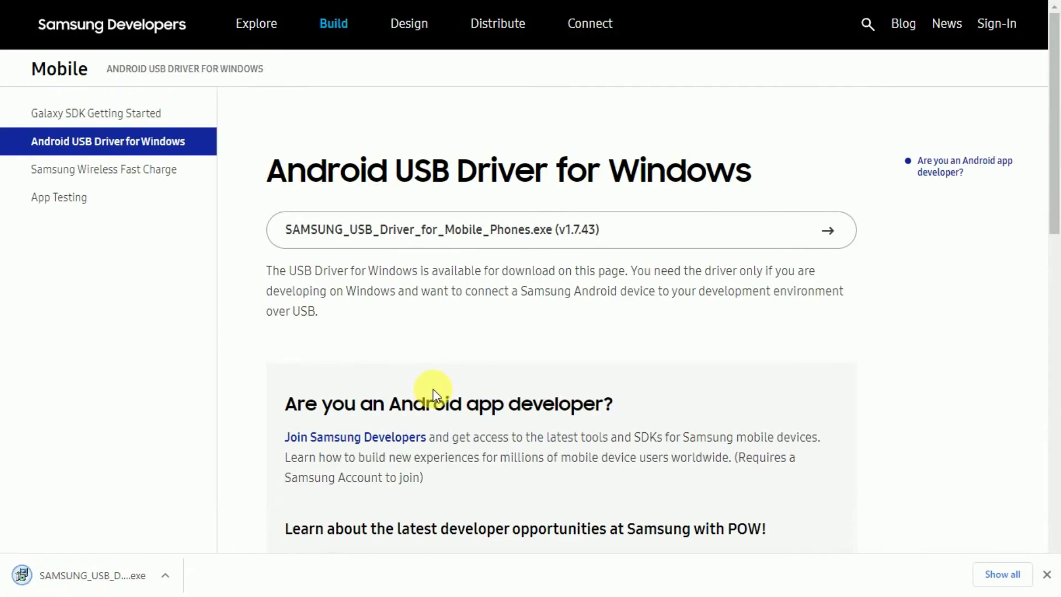
left_click(166, 576)
left_click(192, 477)
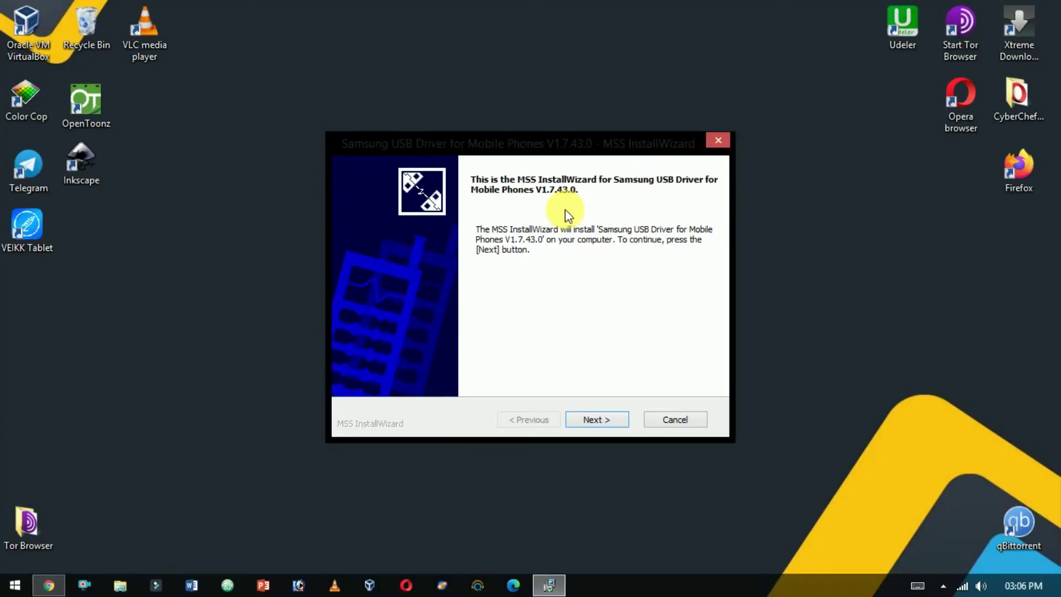
Step: Install Samsung USB Driver for Mobile Phones V1.7.43.0 with default language and region, then finish
left_click(584, 417)
left_click(585, 416)
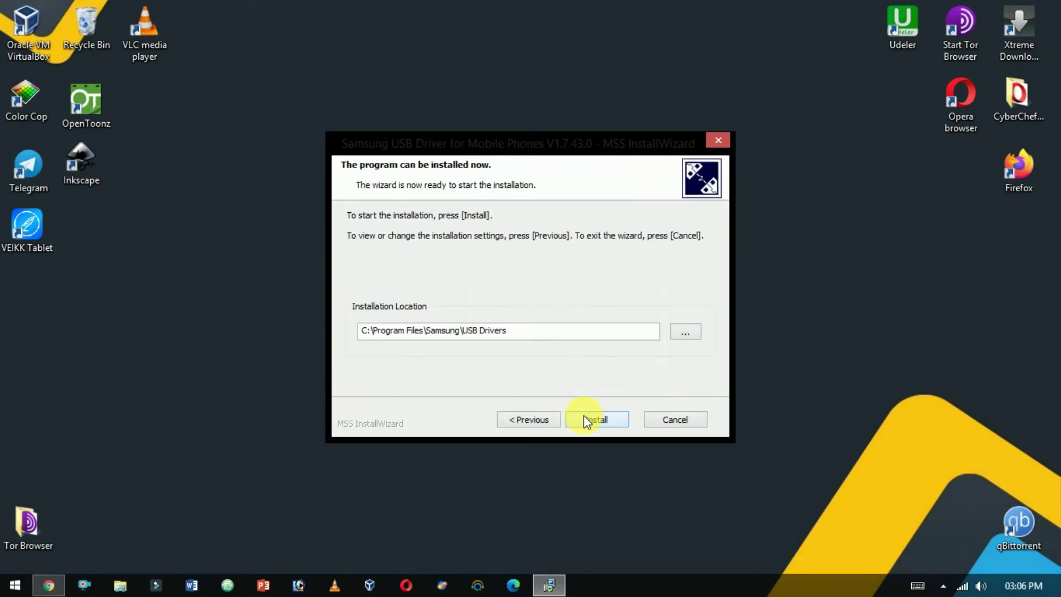
left_click(584, 418)
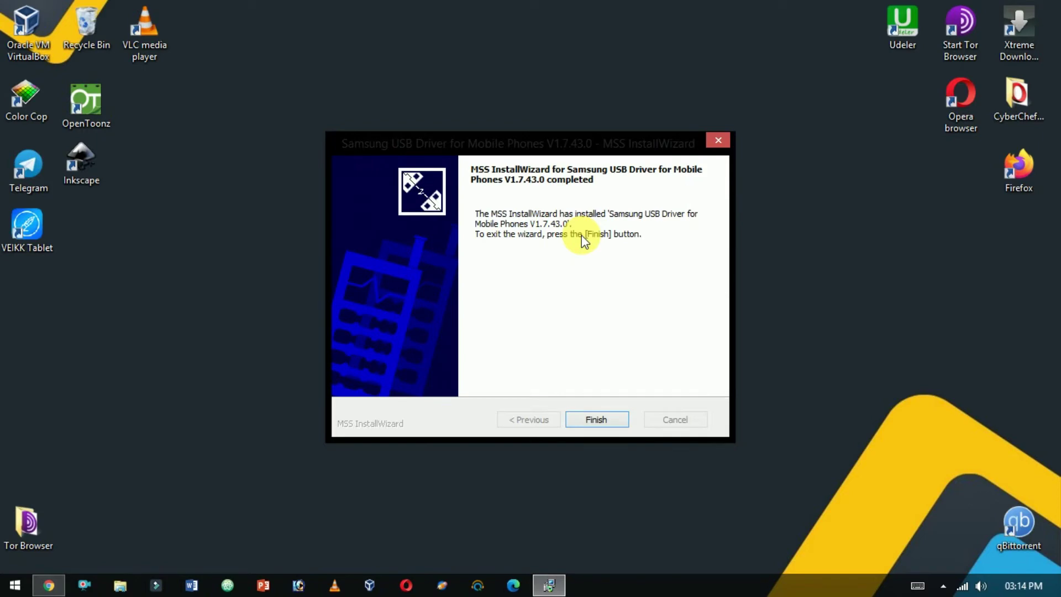
left_click(601, 420)
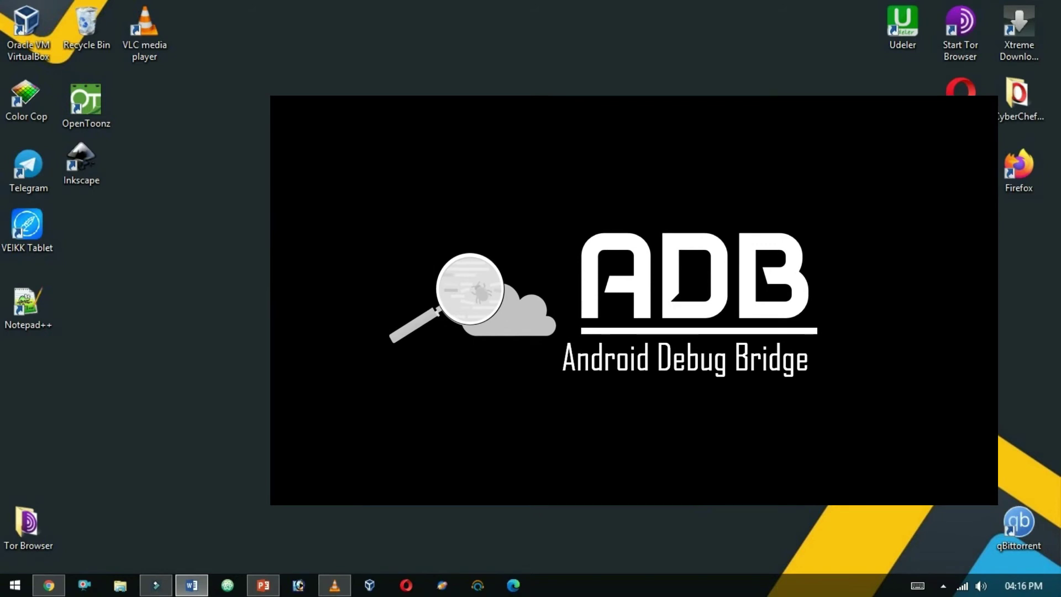
Step: Start Command Prompt with Win+R and run adb
key("super+r")
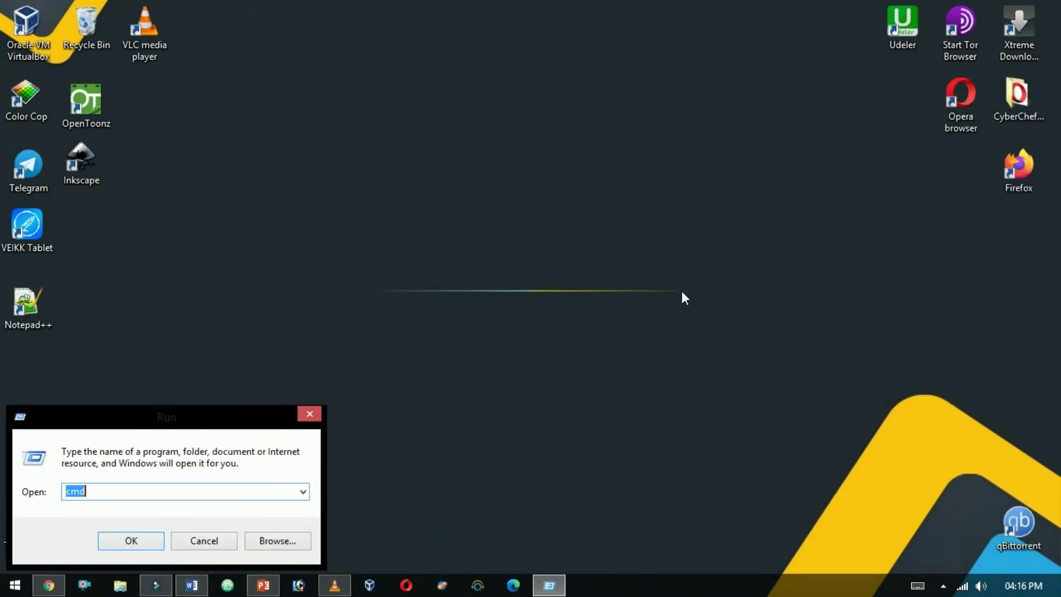
key("Return")
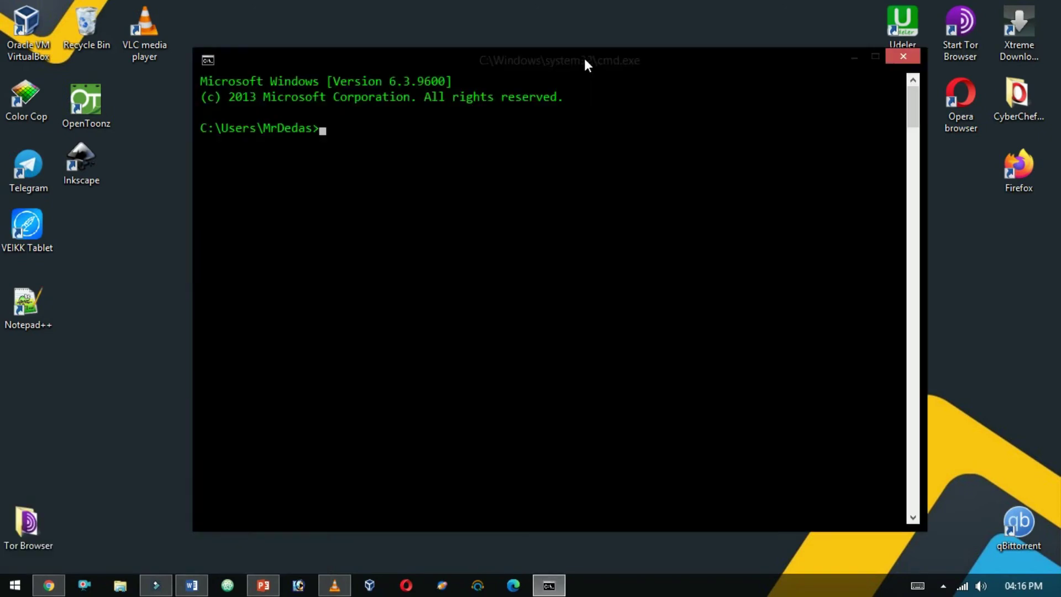
type("adb")
key("Return")
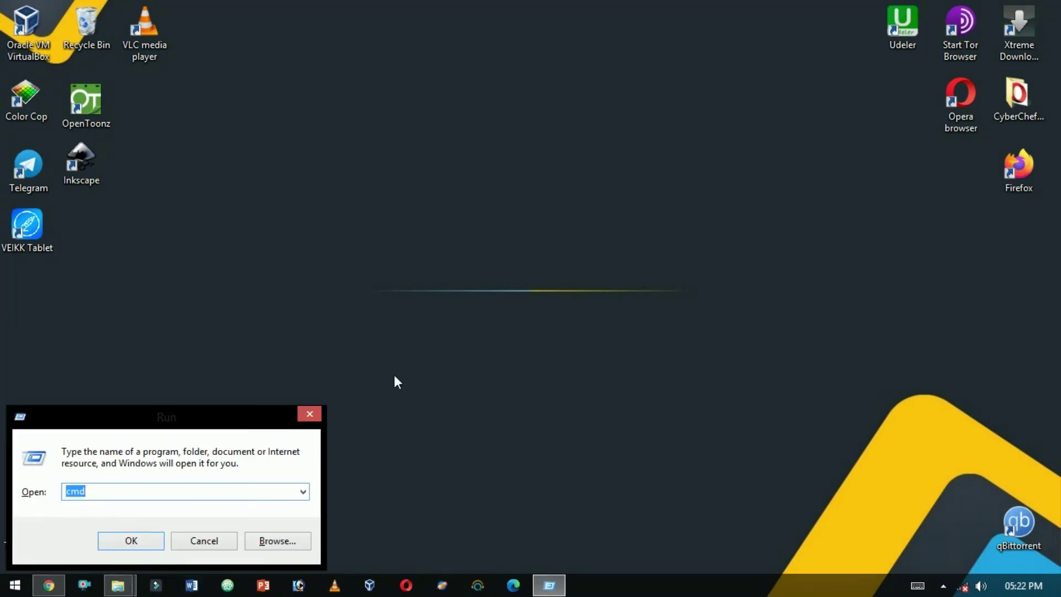
Step: Place a new command window beside the phone mirror and run adb devices
key("Return")
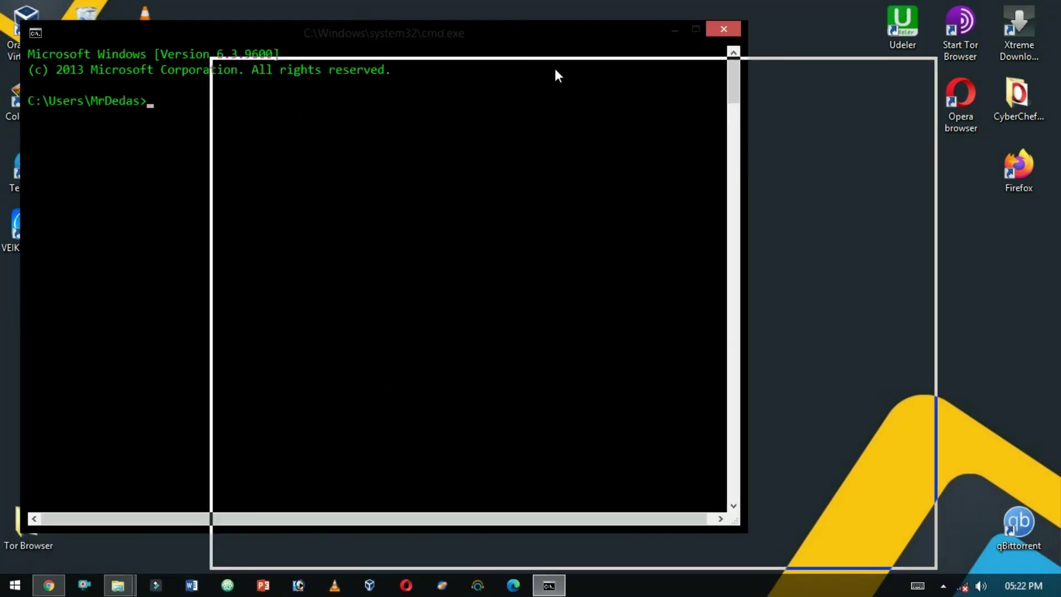
left_click_drag(555, 68, 532, 47)
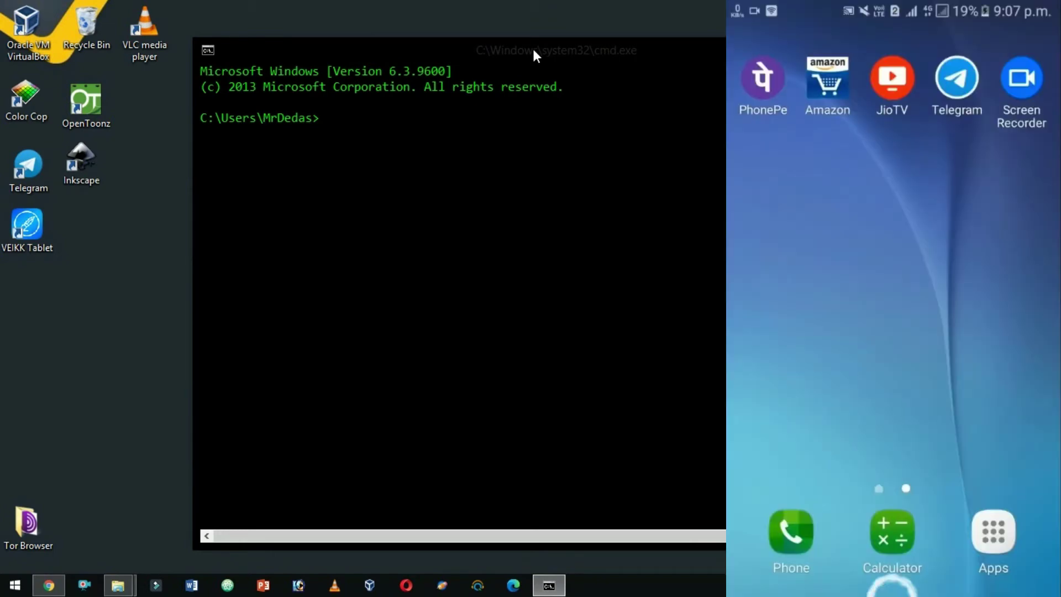
type("adb devices")
key("Return")
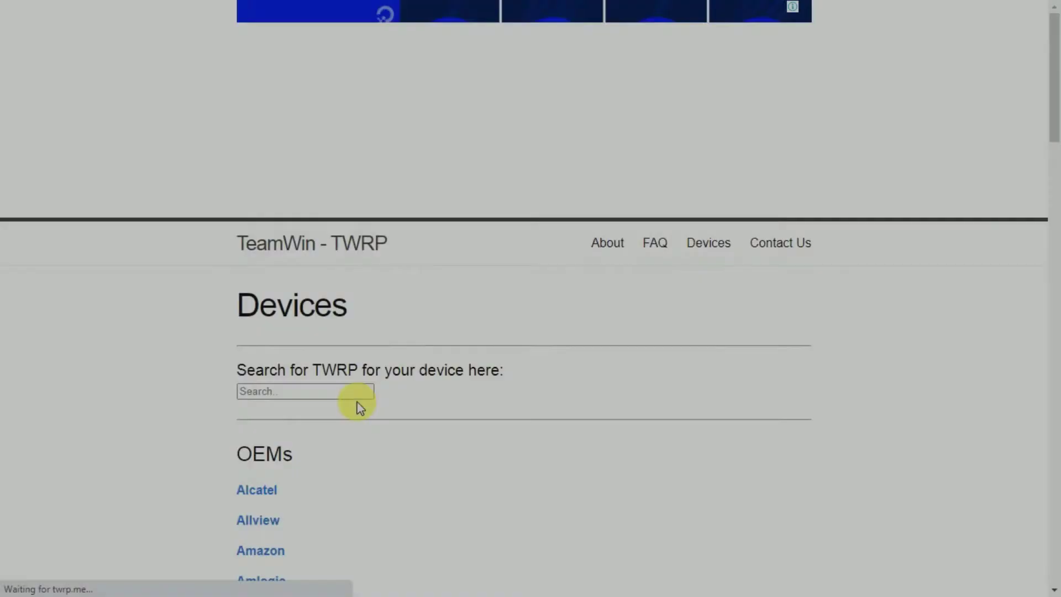
Step: Open the Samsung device list on TWRP's Devices page
scroll(480, 439, "down", 15)
scroll(479, 437, "down", 10)
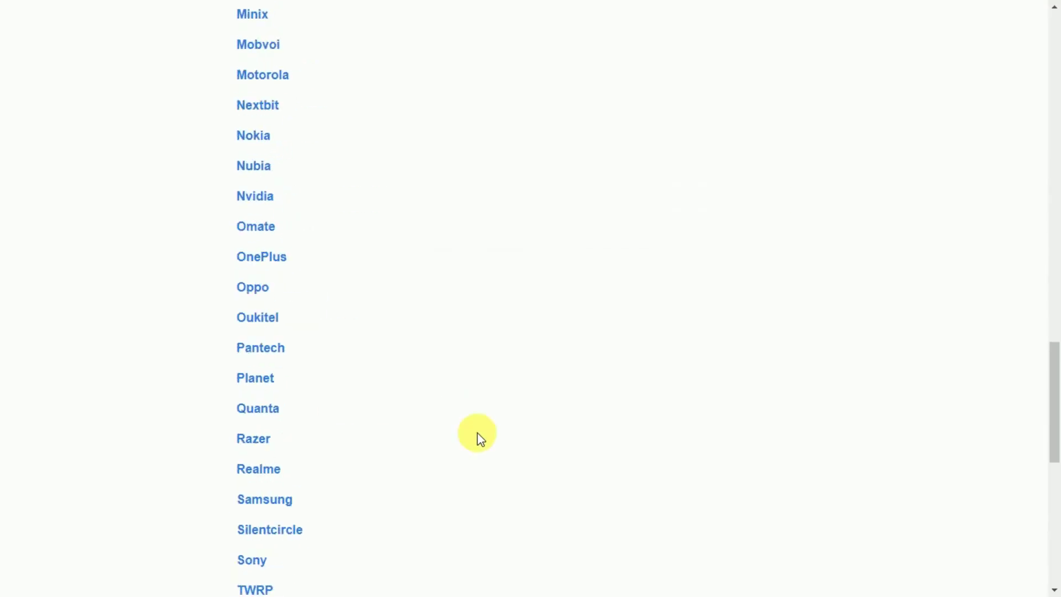
left_click(271, 505)
Step: Open the Galaxy J7 Exynos (j7elte) TWRP page and its Americas download mirror
scroll(466, 426, "down", 2)
scroll(463, 432, "down", 15)
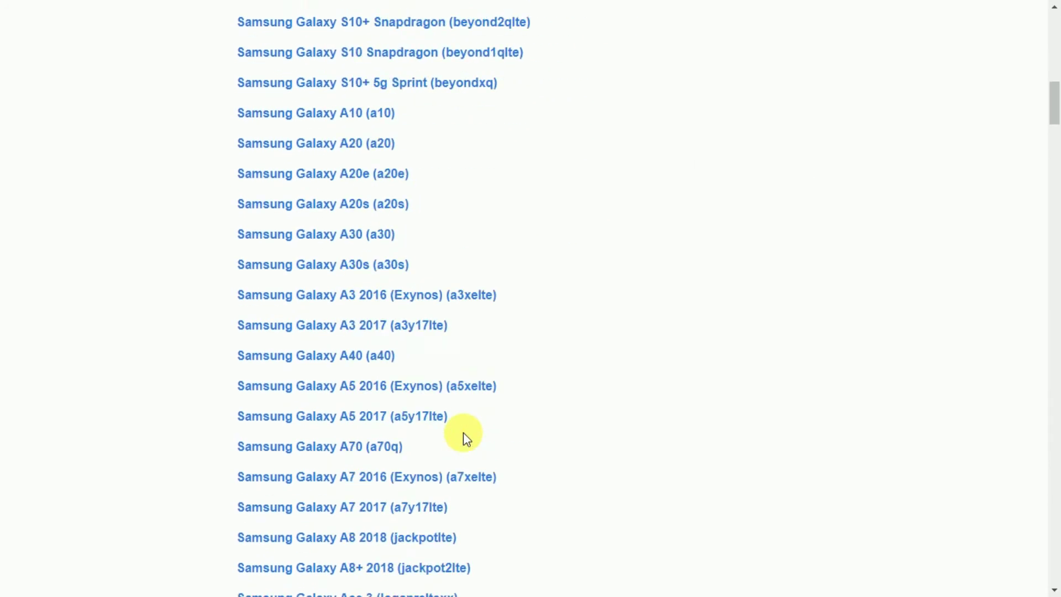
scroll(399, 512, "down", 1)
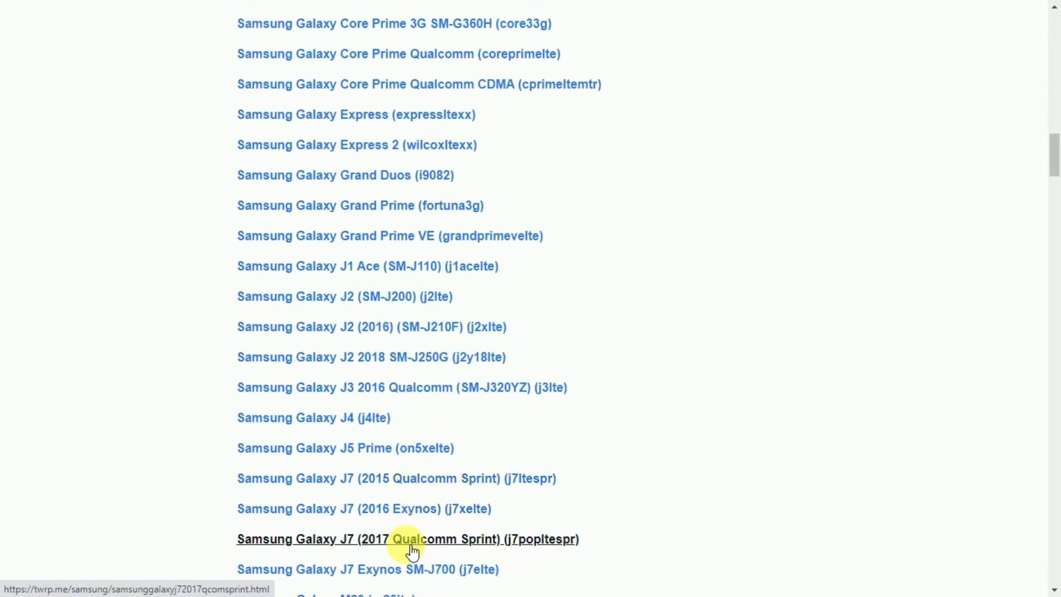
scroll(404, 541, "down", 1)
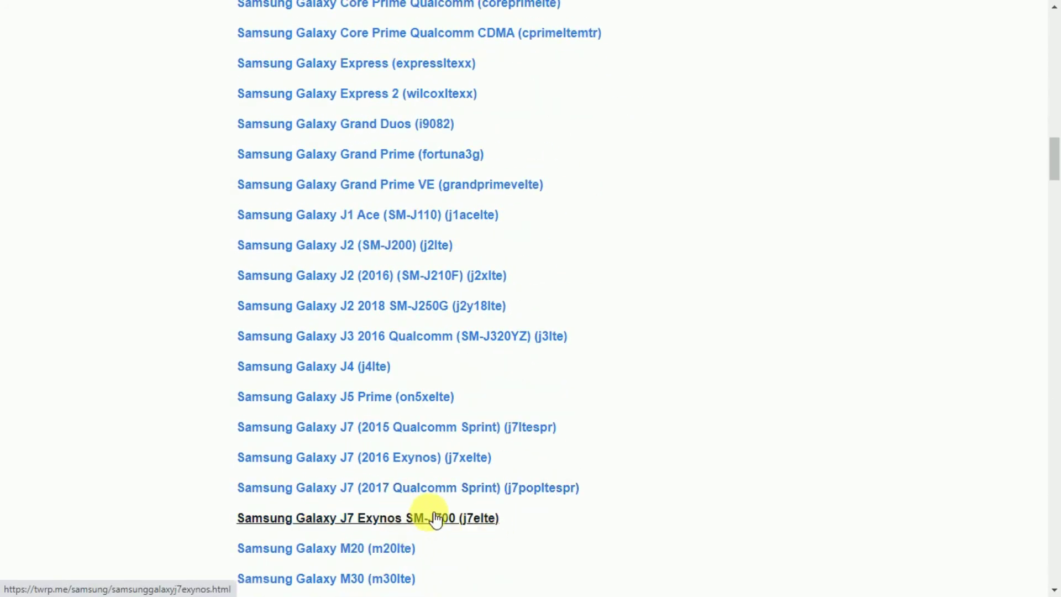
left_click(452, 520)
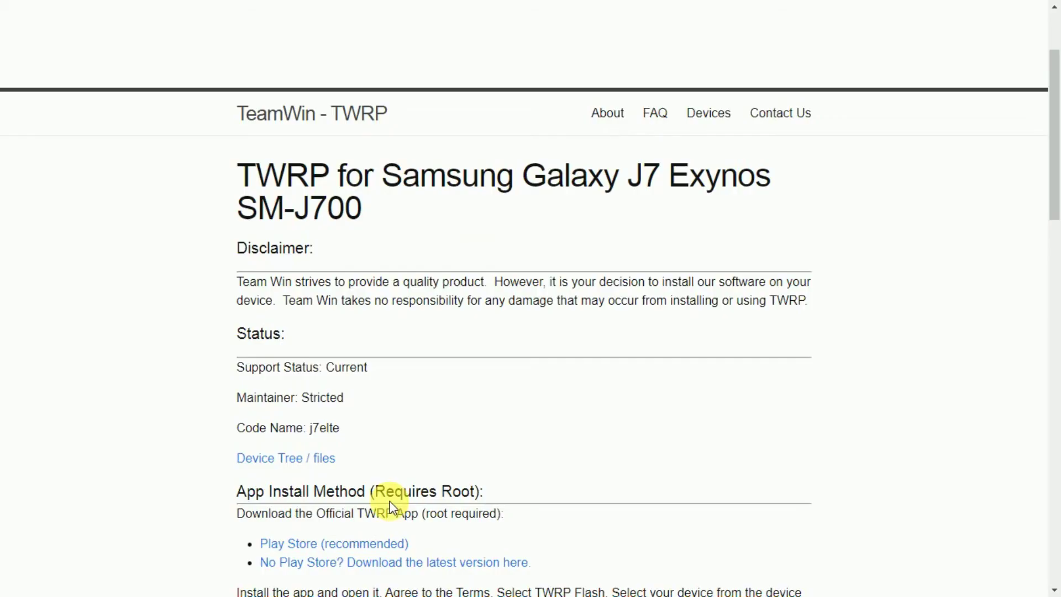
scroll(390, 495, "down", 5)
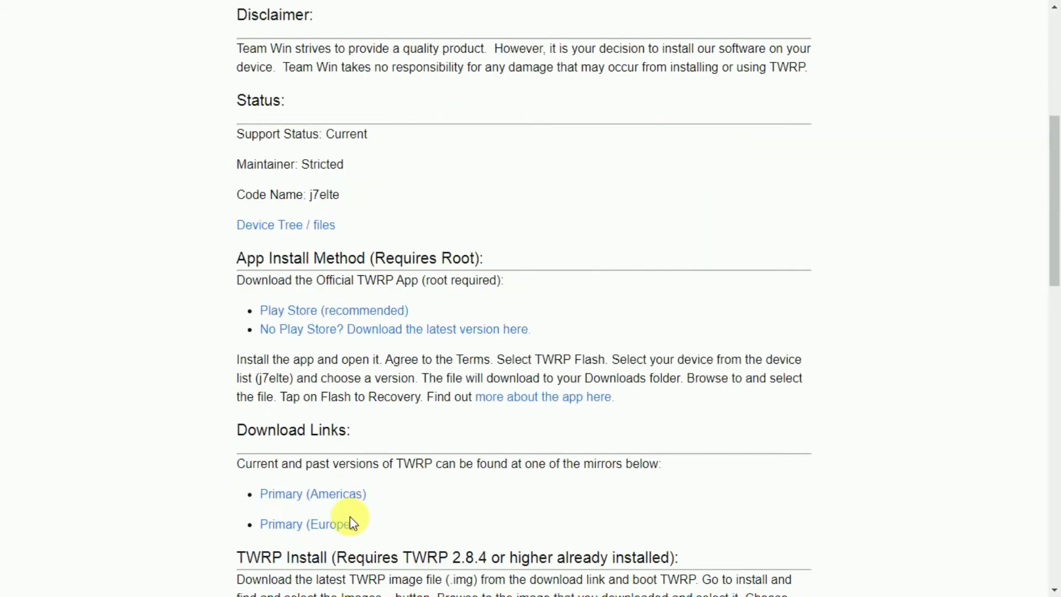
left_click(297, 498)
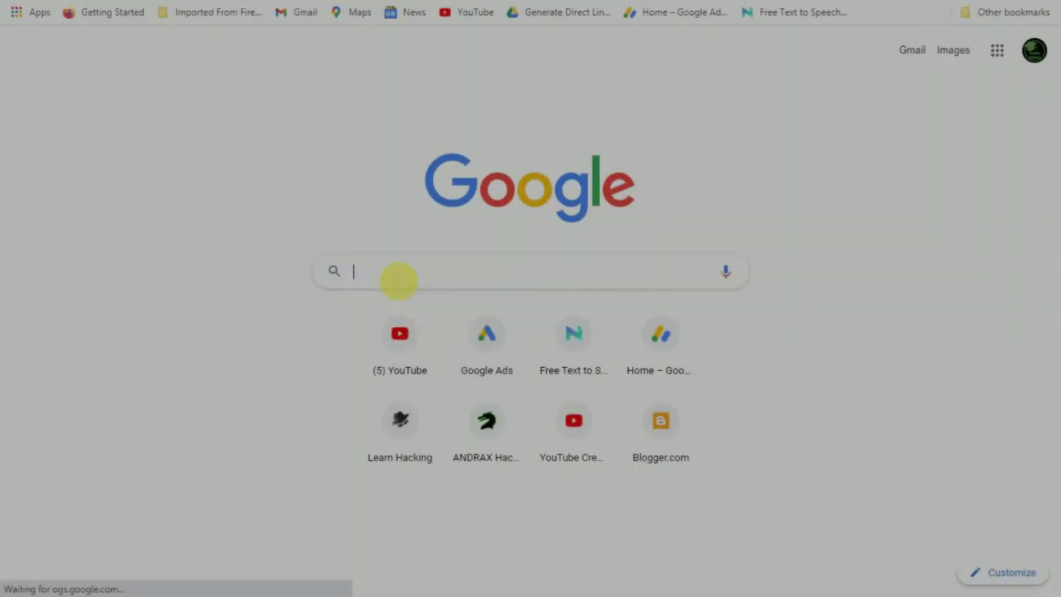
Step: Search Google for 'odin download' and open odindownload.com's dedicated Odin Download page
left_click(399, 281)
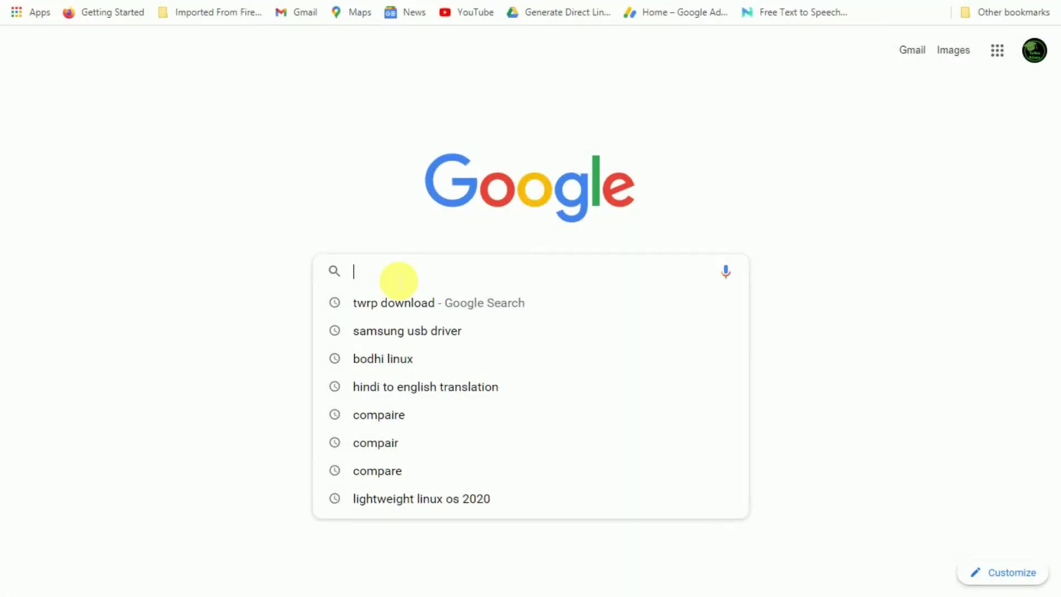
type("odin")
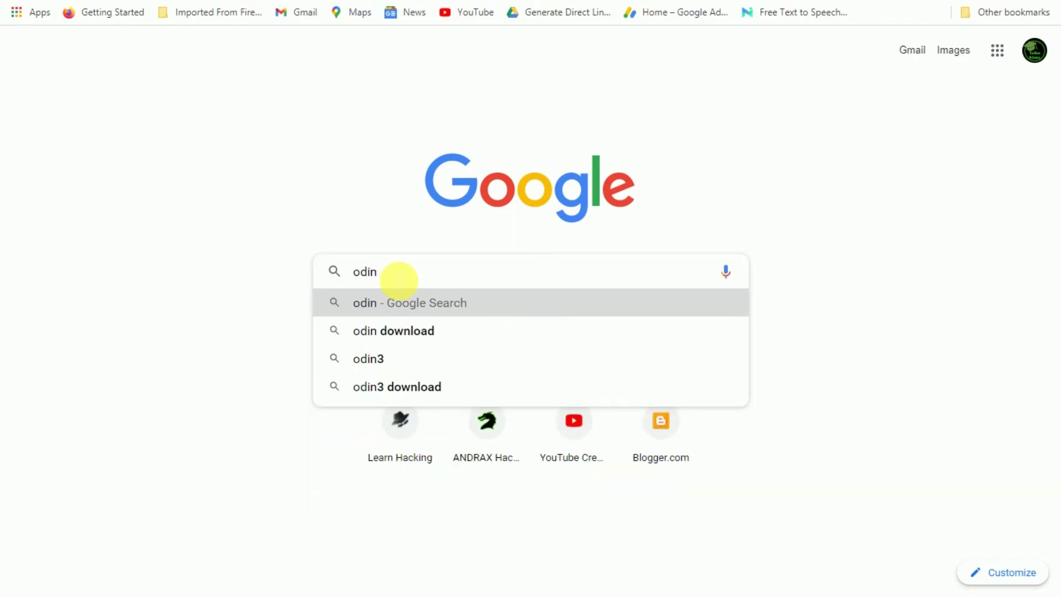
key("Down")
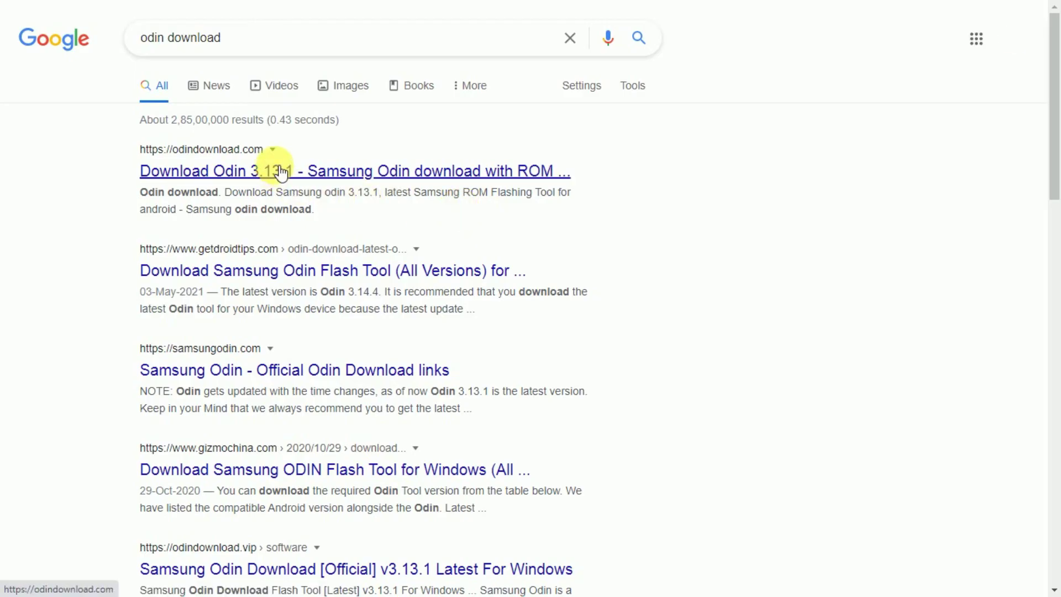
left_click(282, 172)
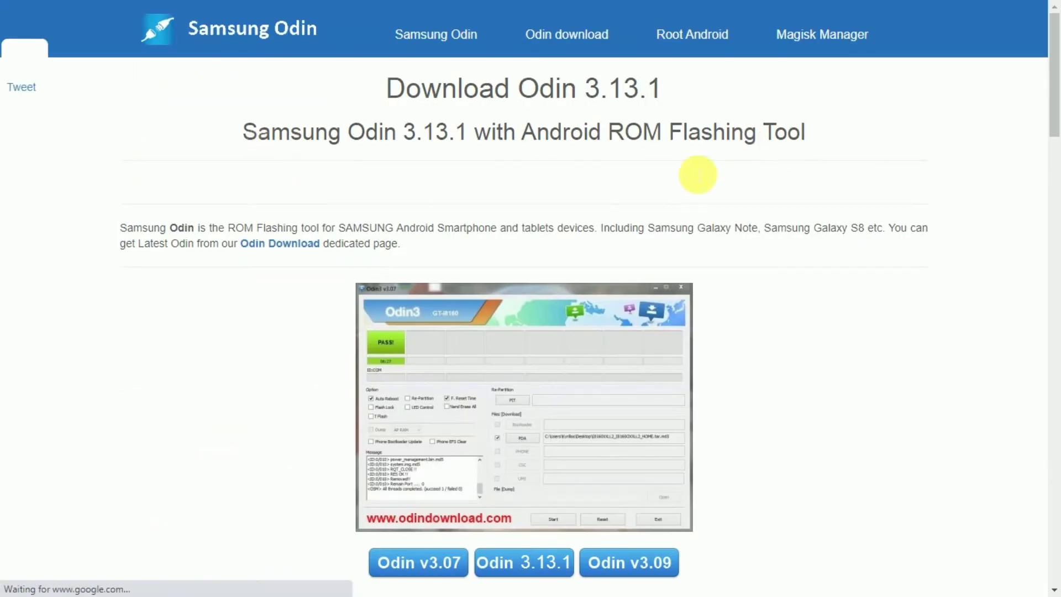
scroll(437, 221, "down", 1)
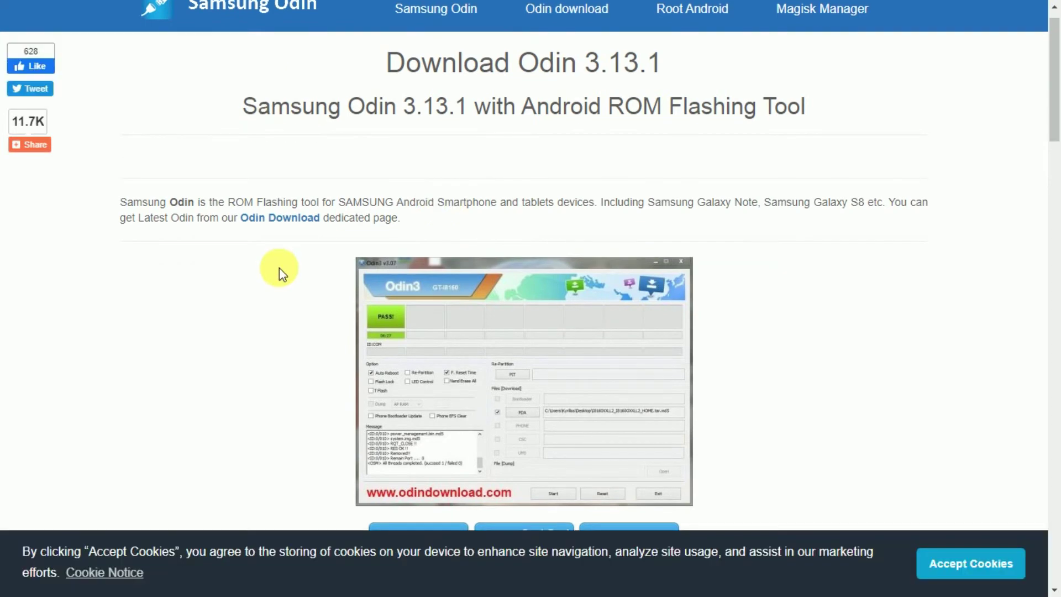
left_click(279, 217)
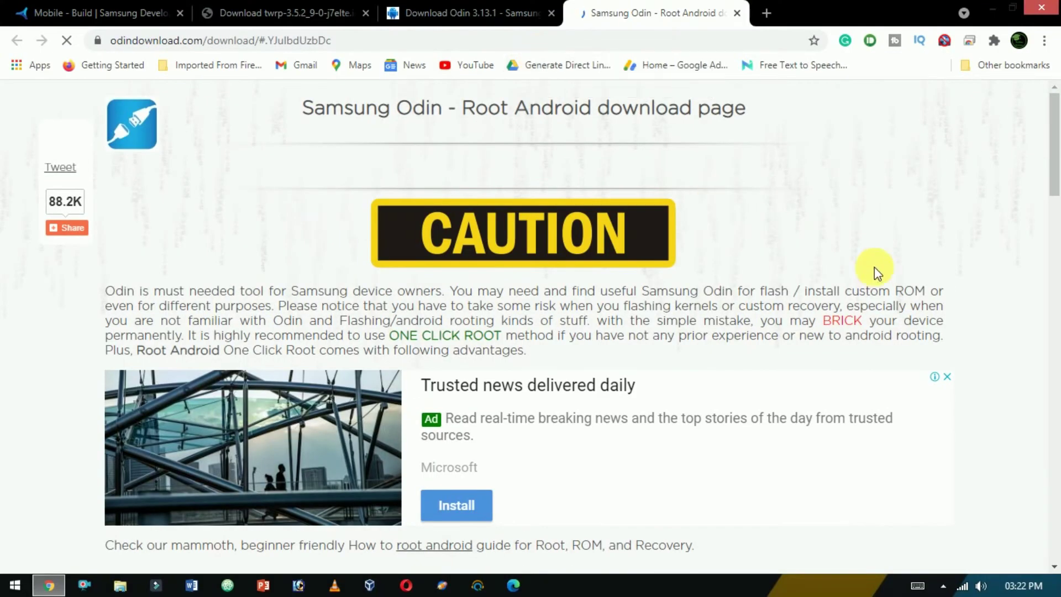
scroll(874, 268, "down", 3)
scroll(875, 268, "down", 5)
scroll(874, 268, "down", 2)
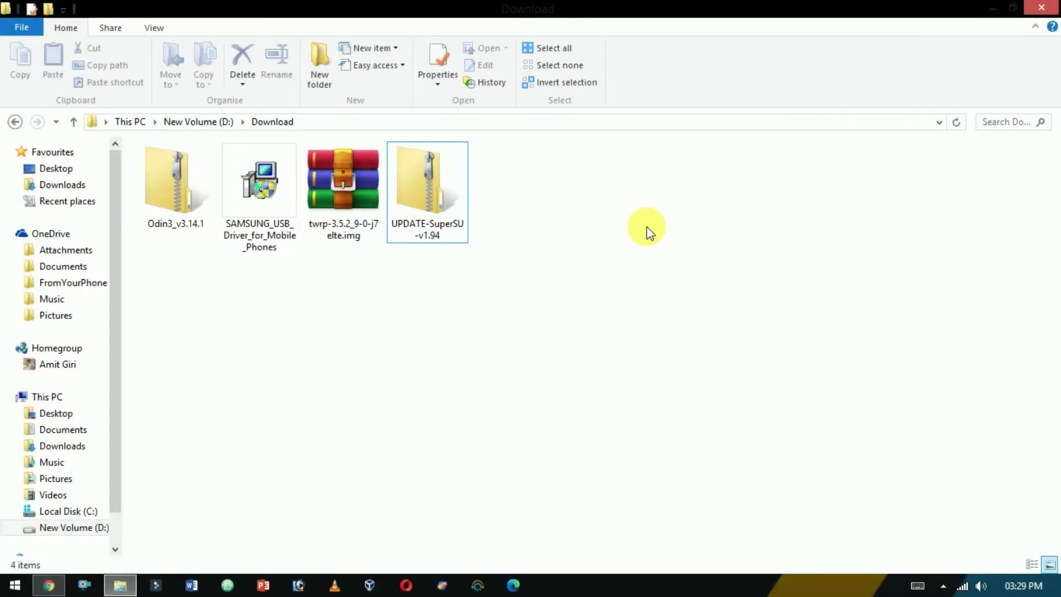
Step: Extract the Odin3_v3.14.1 zip into its own folder with WinRAR
right_click(187, 187)
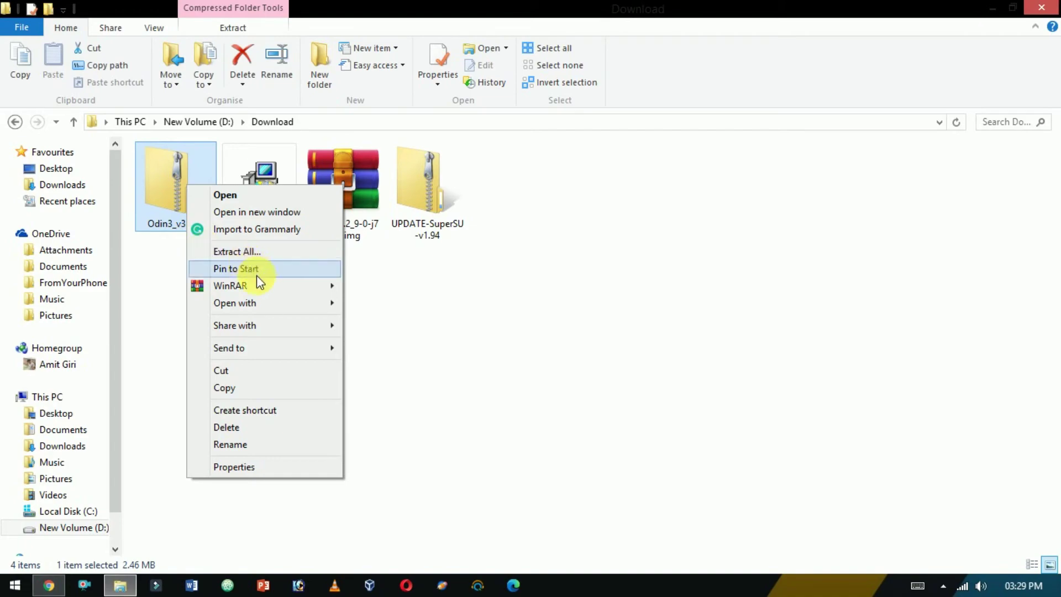
mouse_move(266, 285)
left_click(381, 337)
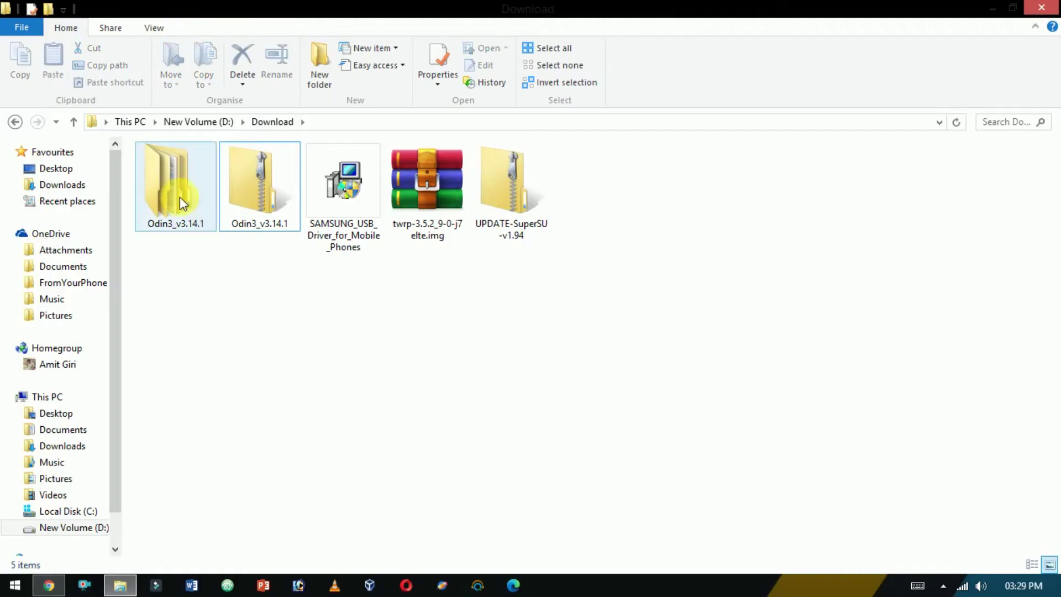
Step: Run Odin3 as administrator from the Odin3_v3.14.1 folder and dismiss the warning
double_click(181, 196)
double_click(182, 171)
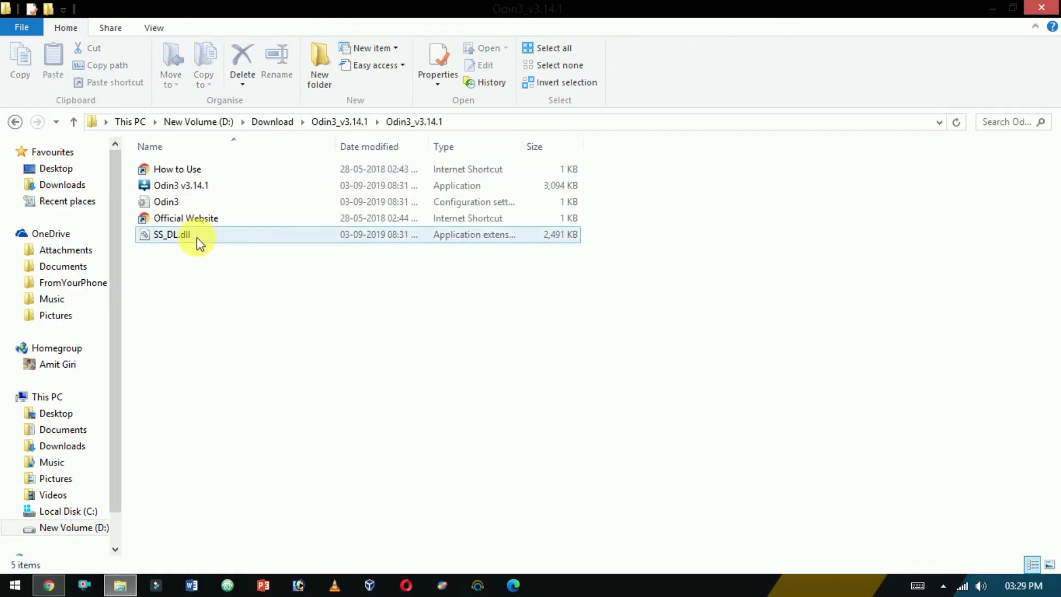
left_click(193, 187)
right_click(193, 187)
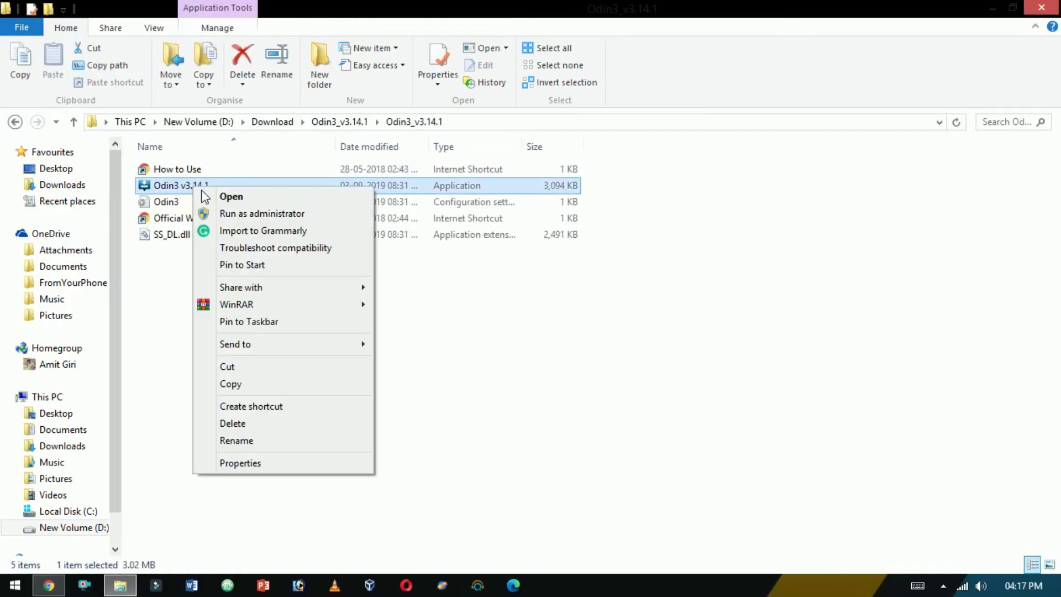
left_click(256, 213)
left_click(675, 431)
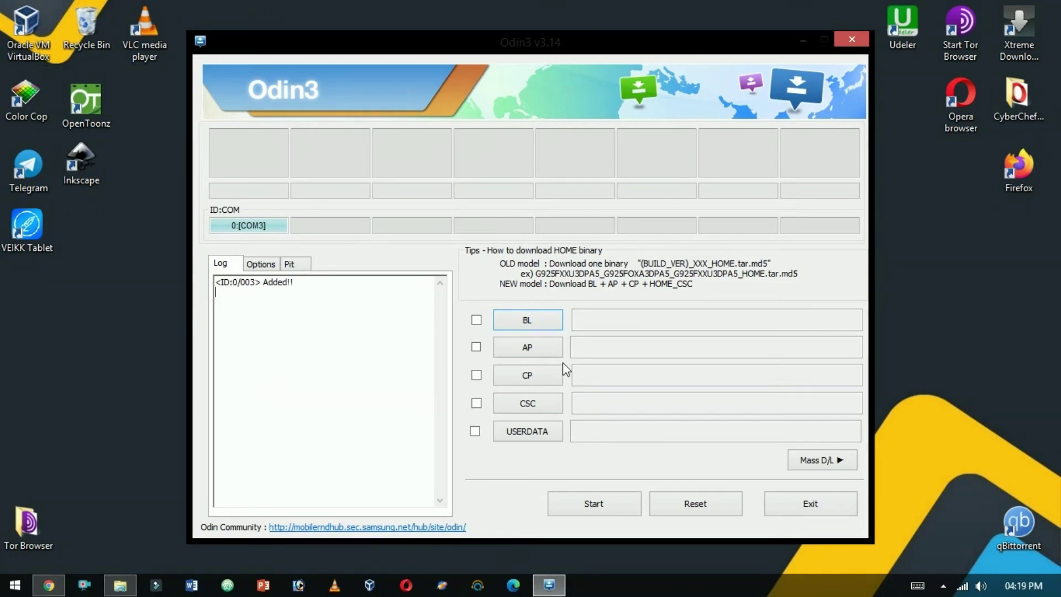
Step: Load twrp-3.5.2_9-0-j7elte.img from D:\Download into the AP slot and start flashing
left_click(545, 359)
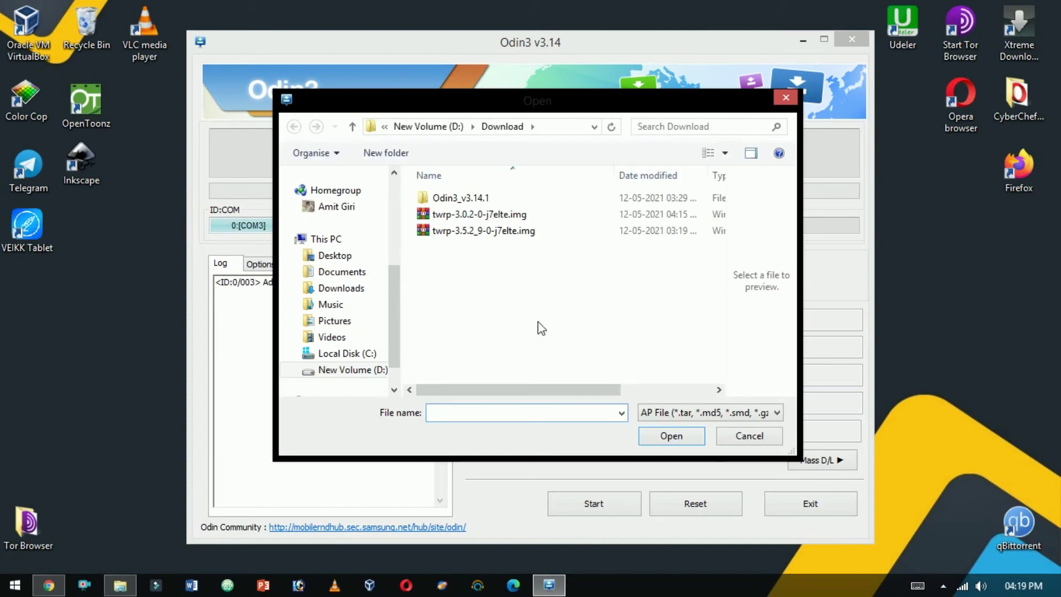
left_click(497, 230)
left_click(673, 436)
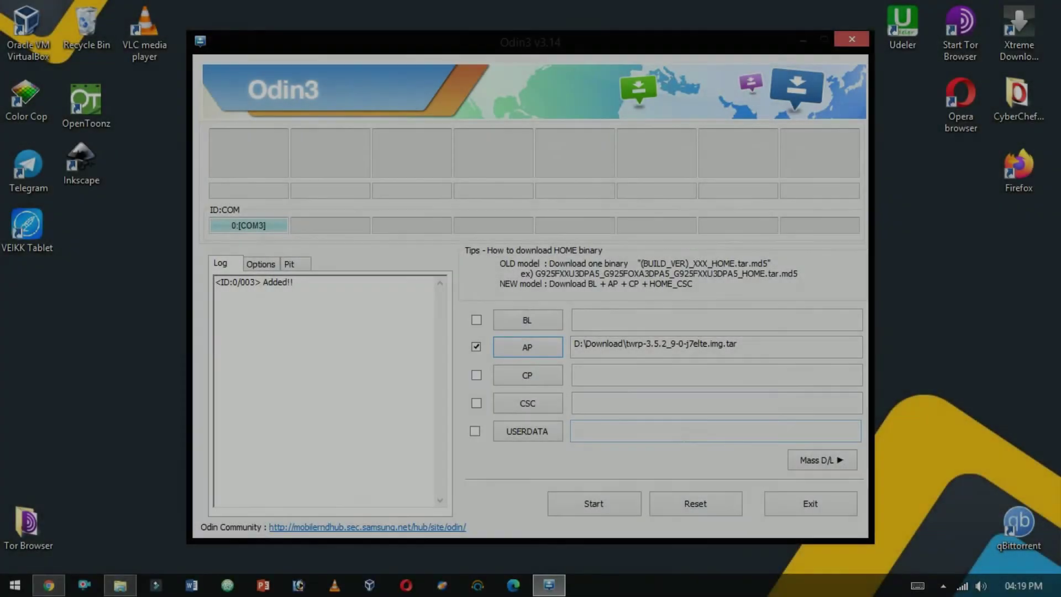
left_click(610, 511)
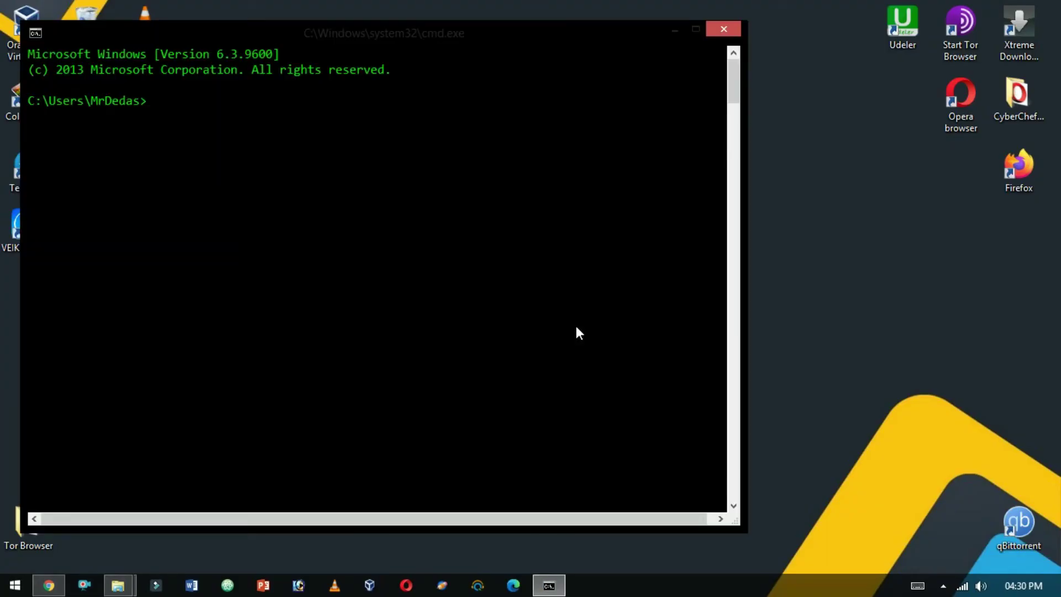
Step: Run adb devices, then push D:\Download\UPDATE-SuperSU-v1.94.zip to /sdcard
type("adb devices")
key("Return")
type("adb push")
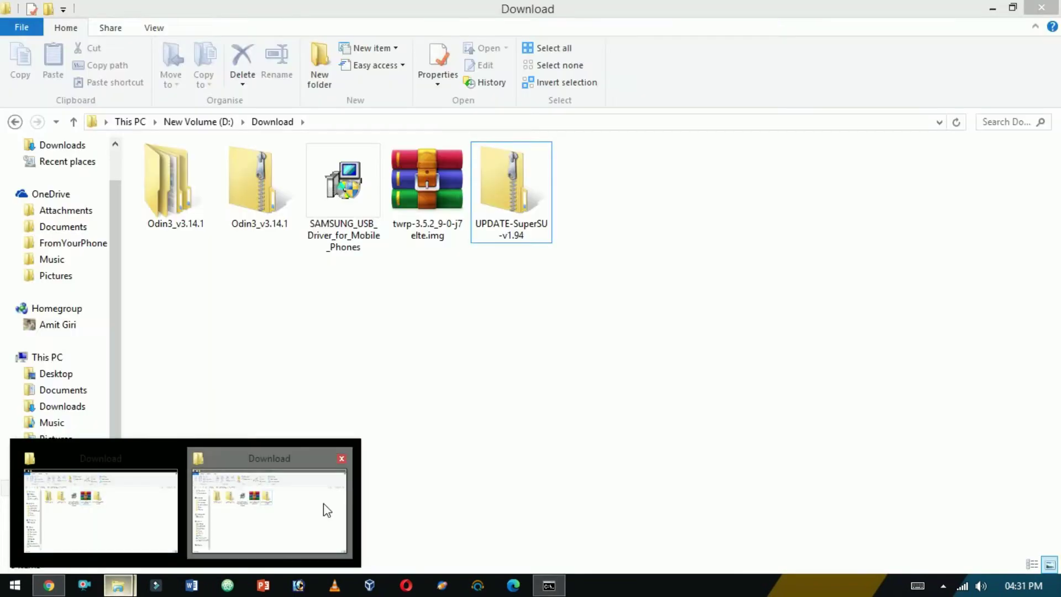
left_click(327, 510)
scroll(371, 333, "down", 5)
left_click_drag(269, 476, 589, 145)
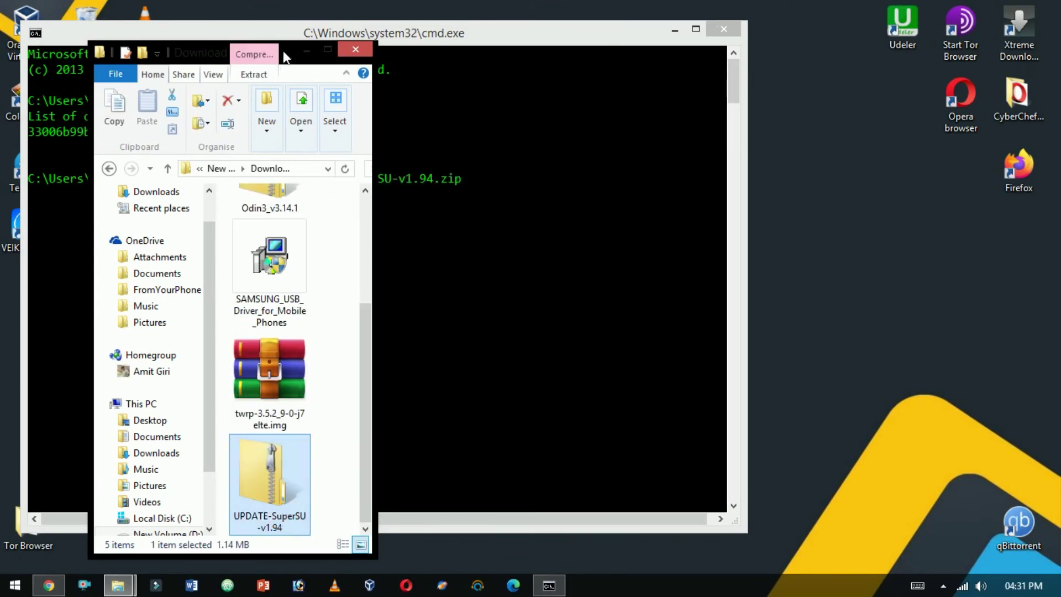
left_click(432, 284)
type("/sdcard")
key("Return")
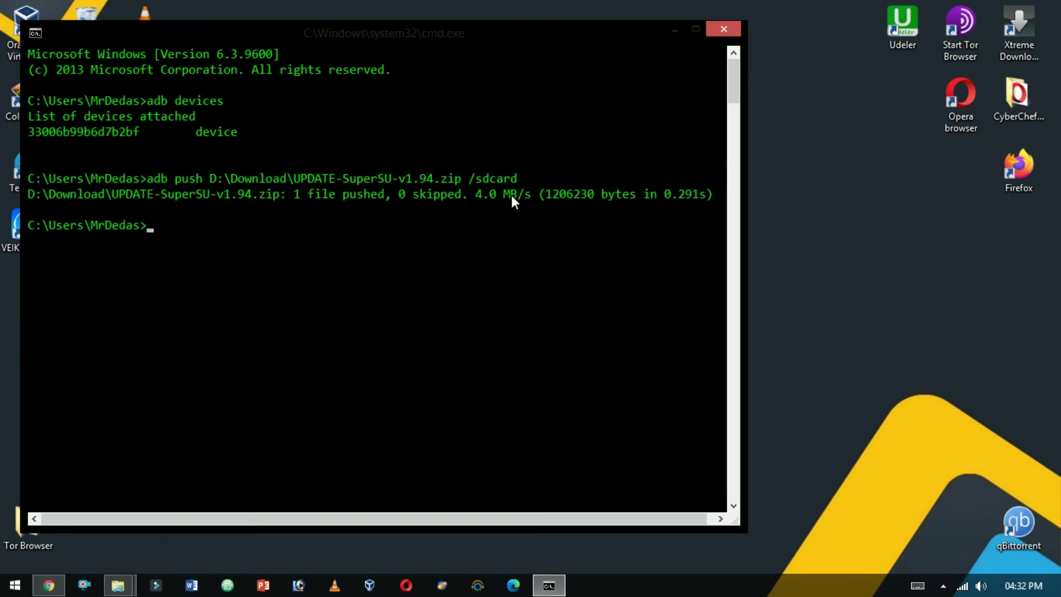
left_click(722, 34)
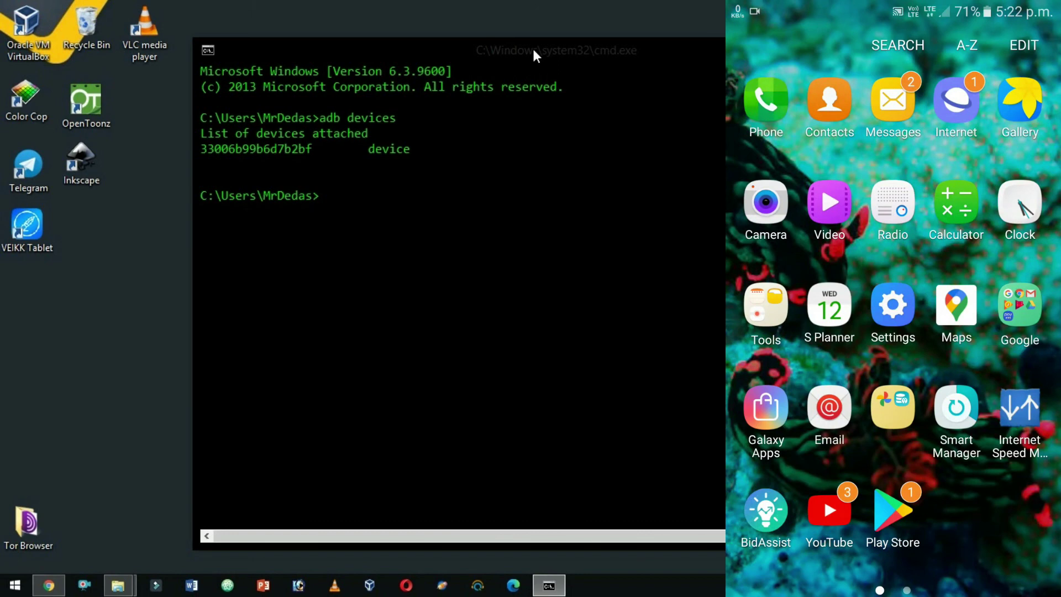
Step: Open an adb shell on the phone and enter su
type("shell")
key("Return")
type("su")
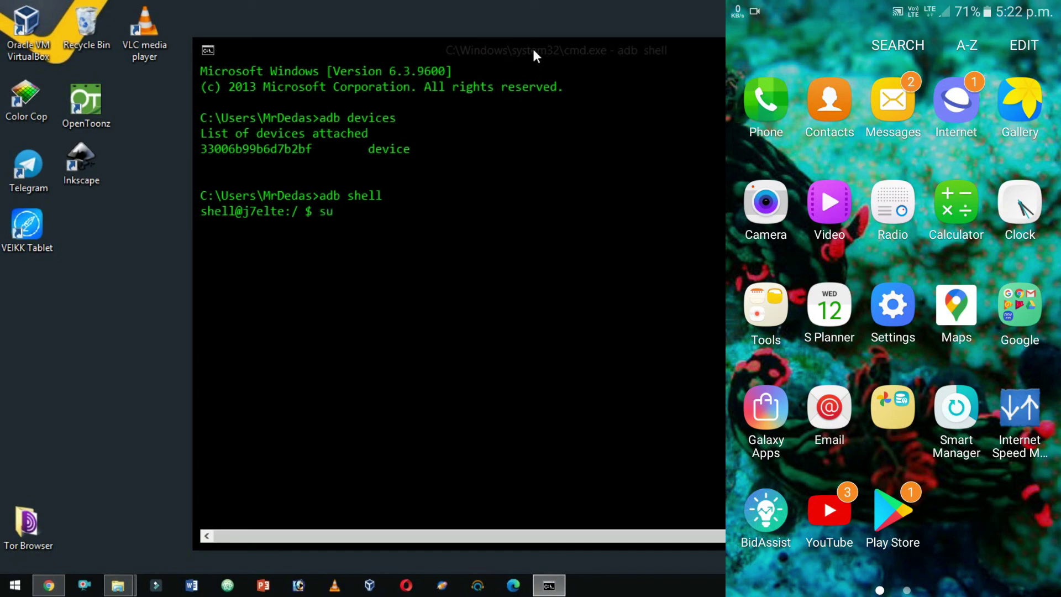